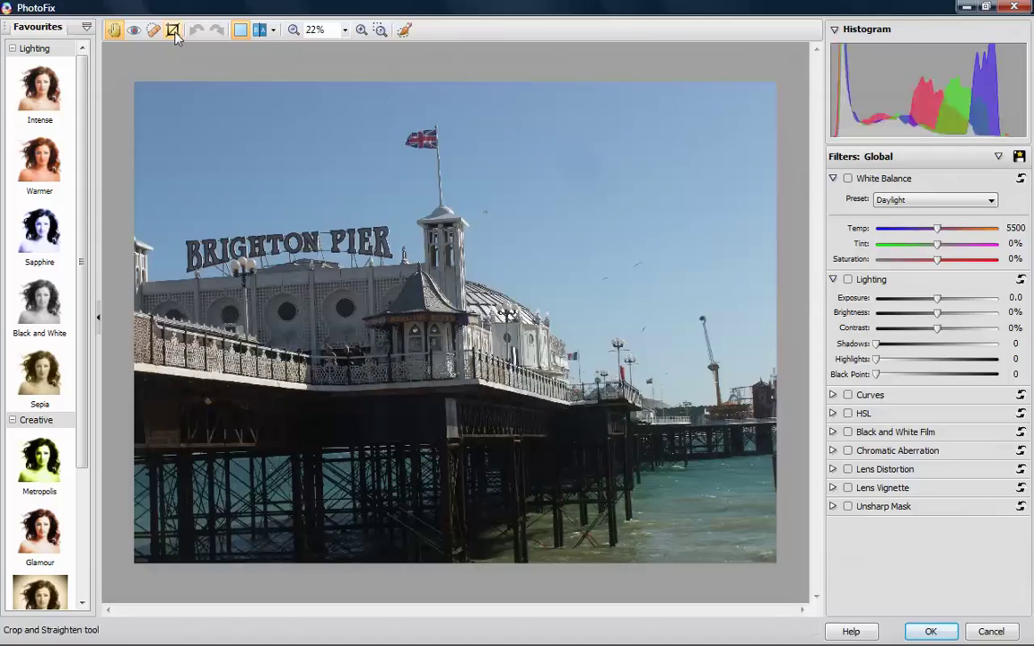
Straighten the pier photo along the sign and tighten the crop around the pier.
click(175, 31)
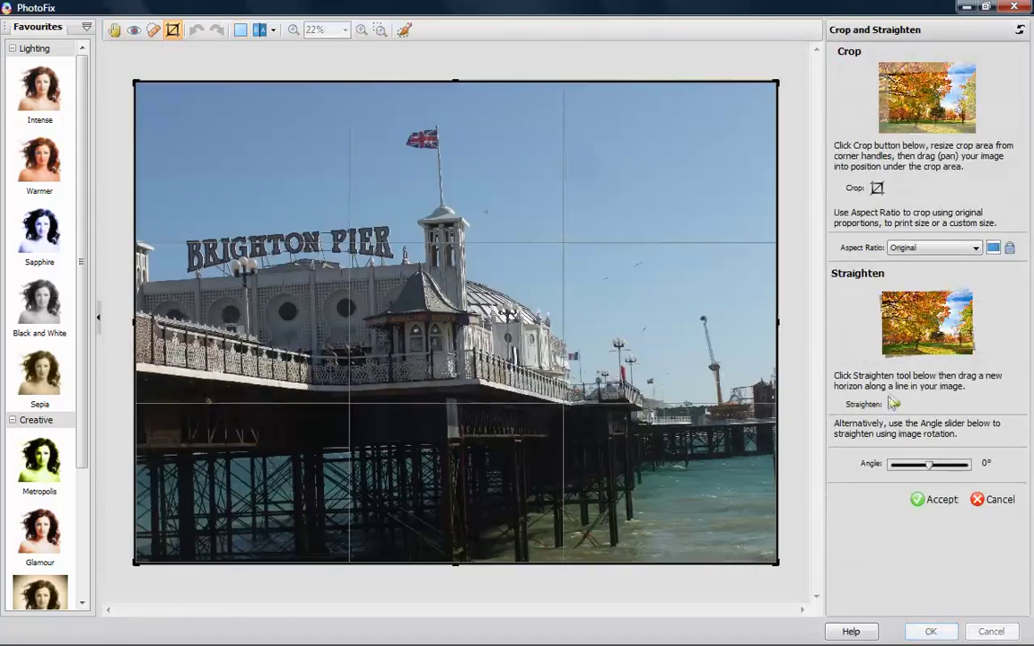
click(893, 404)
drag(366, 235, 370, 227)
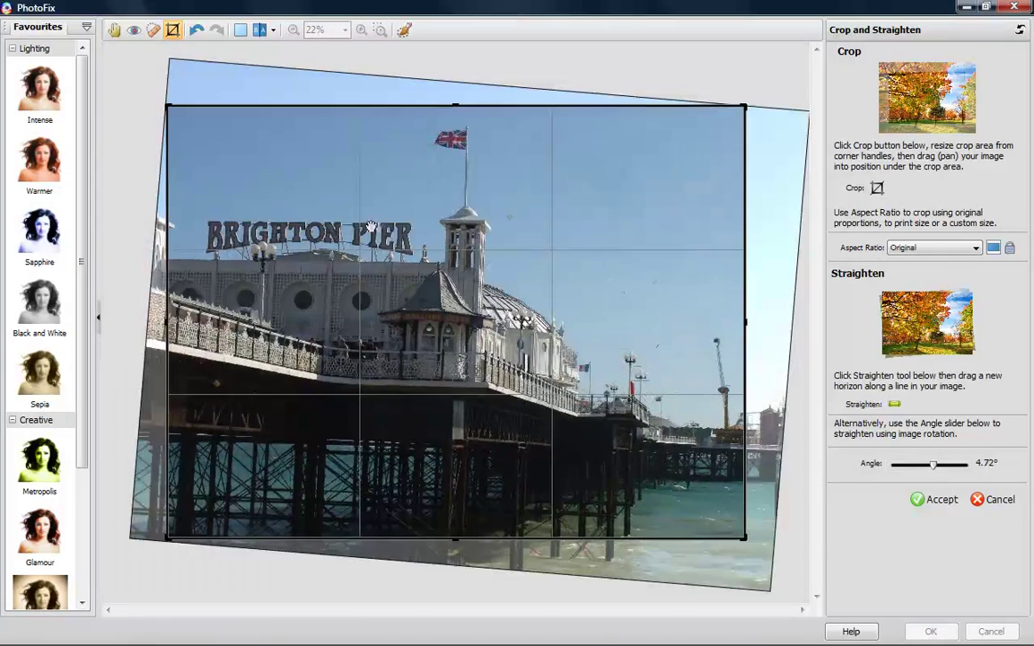
drag(743, 536, 726, 529)
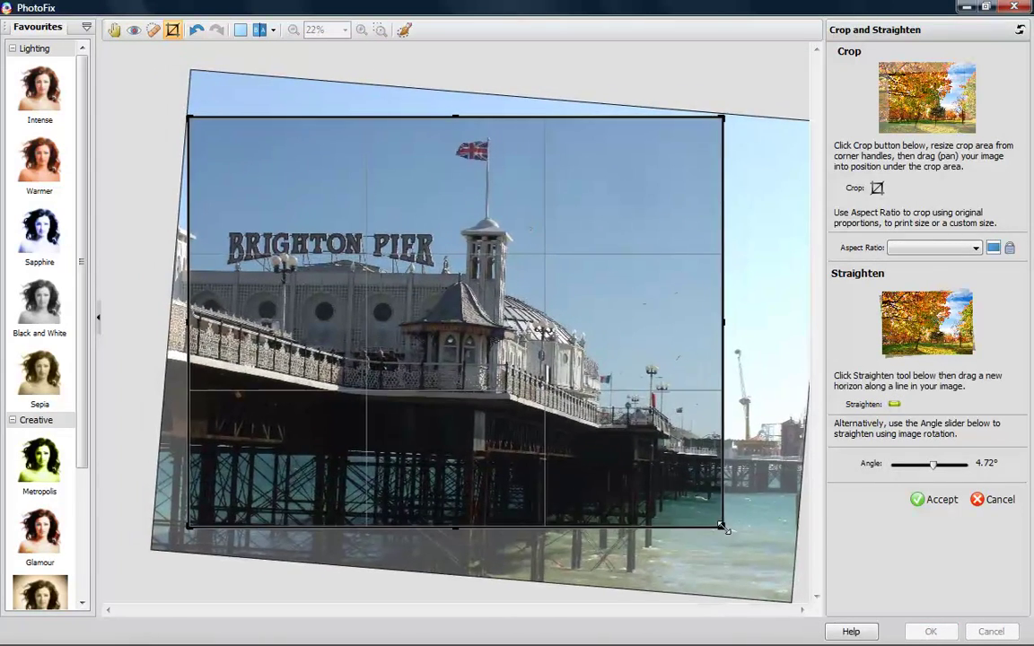
click(934, 499)
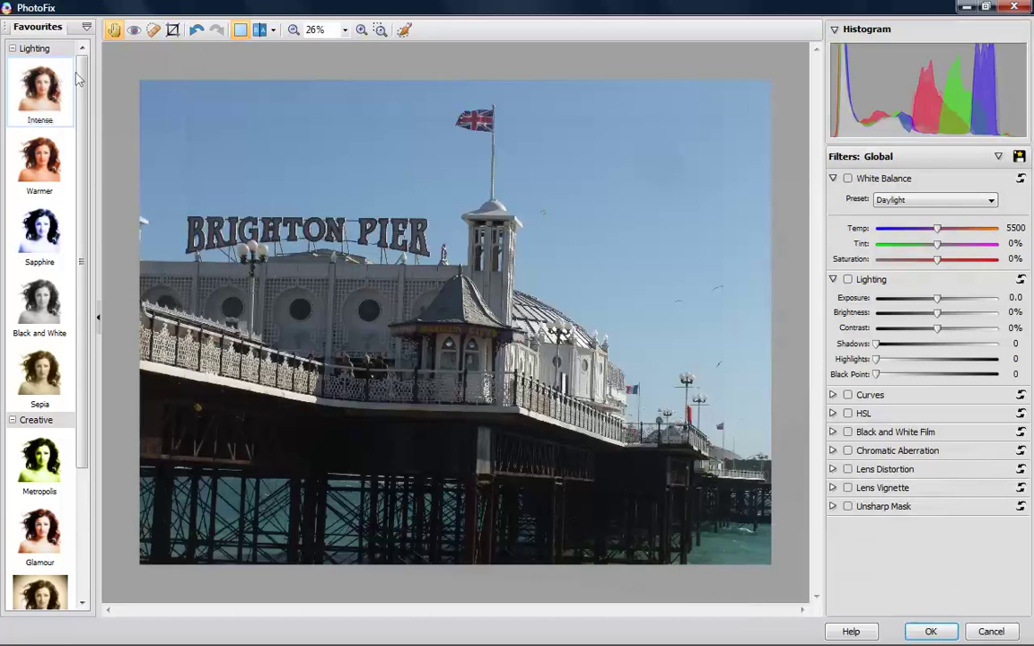
Apply the Intense favourite and slide the before/after split across the pier.
click(29, 97)
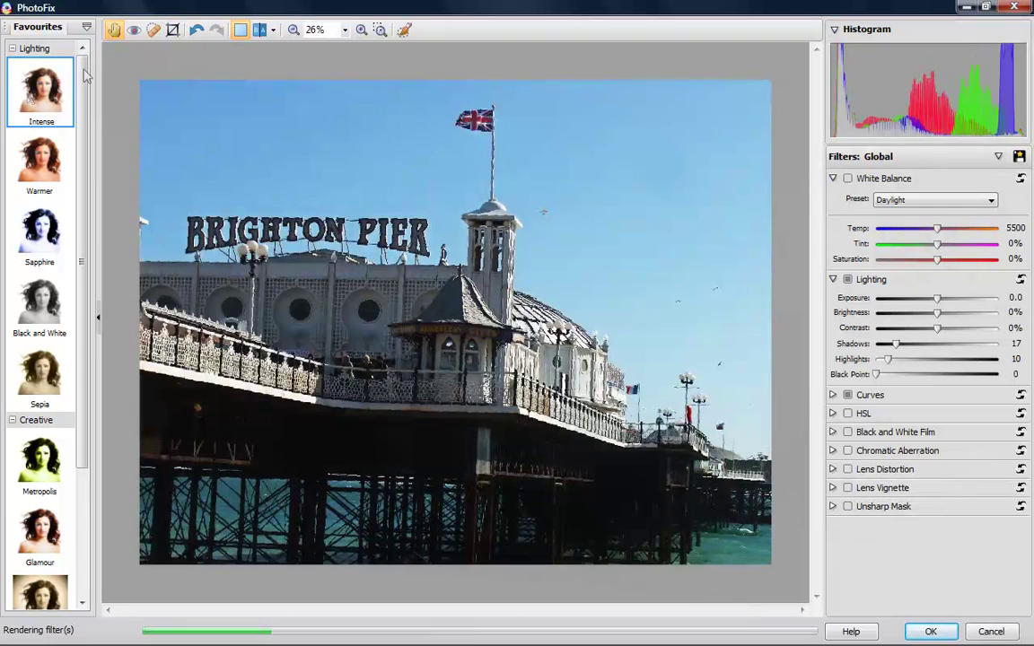
click(262, 36)
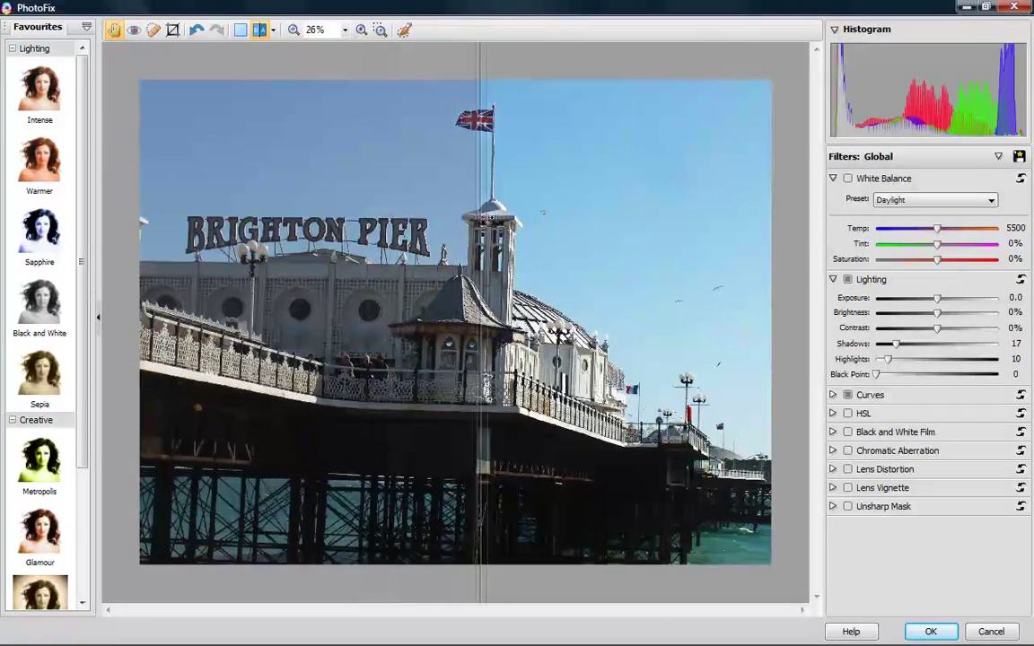
drag(365, 193, 439, 193)
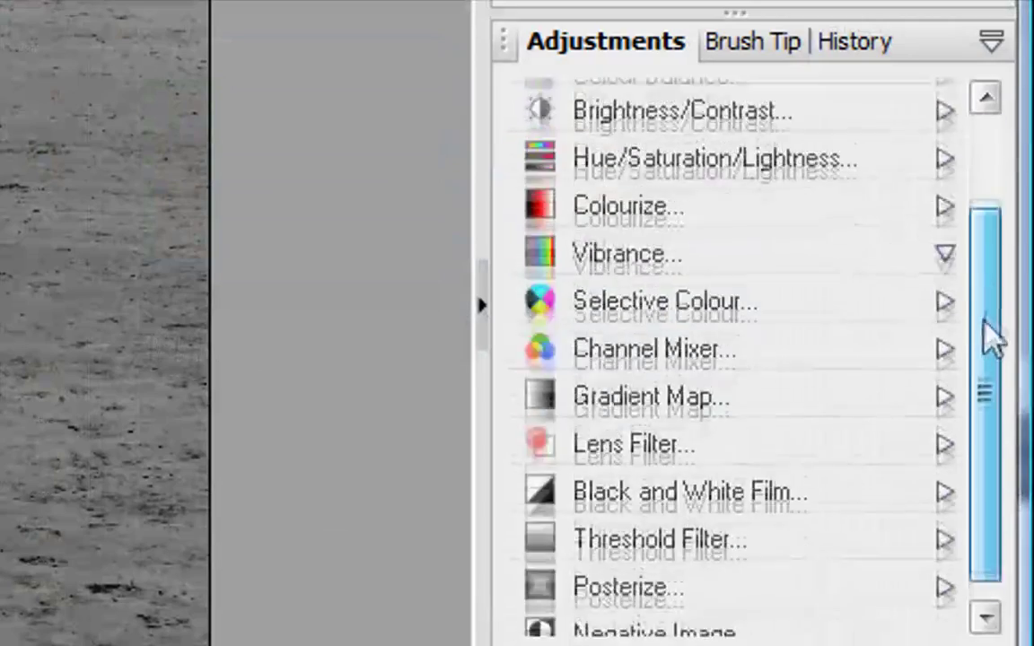
Preview the Brightness/Contrast and Hue/Saturation/Lightness presets in the Adjustments tab.
mouse_move(1001, 235)
mouse_down()
mouse_move(992, 416)
mouse_move(991, 242)
mouse_up()
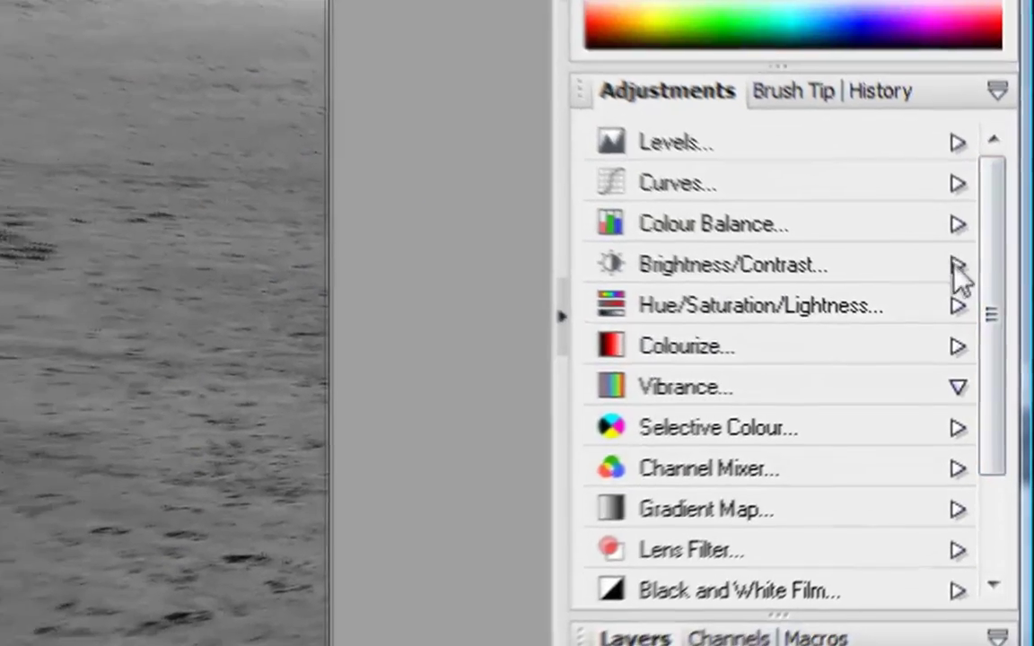
click(952, 255)
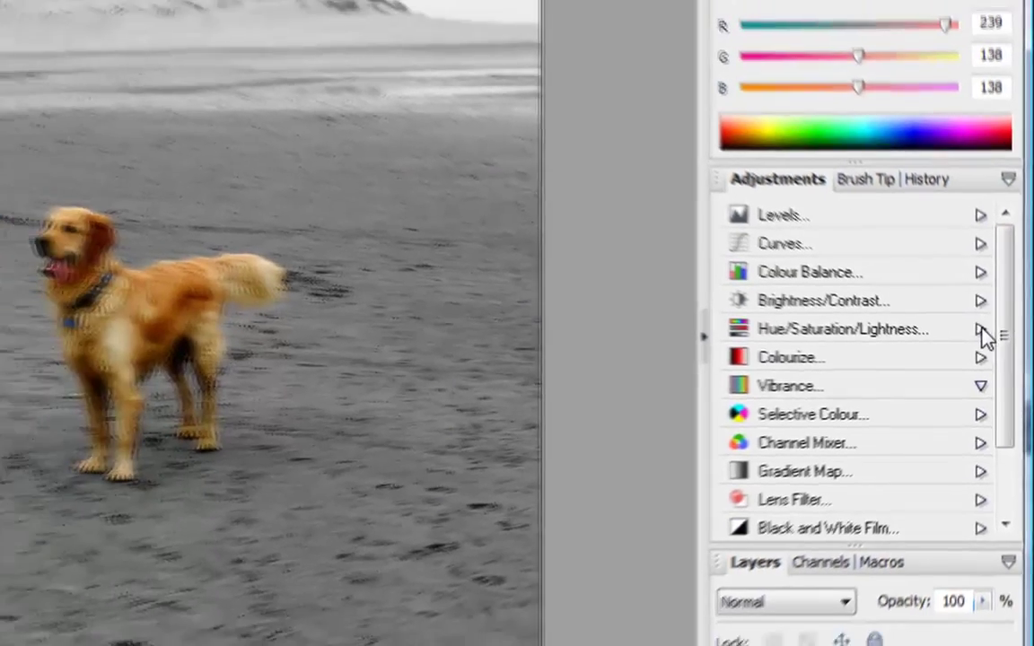
click(976, 323)
scroll(1012, 337, down, 1)
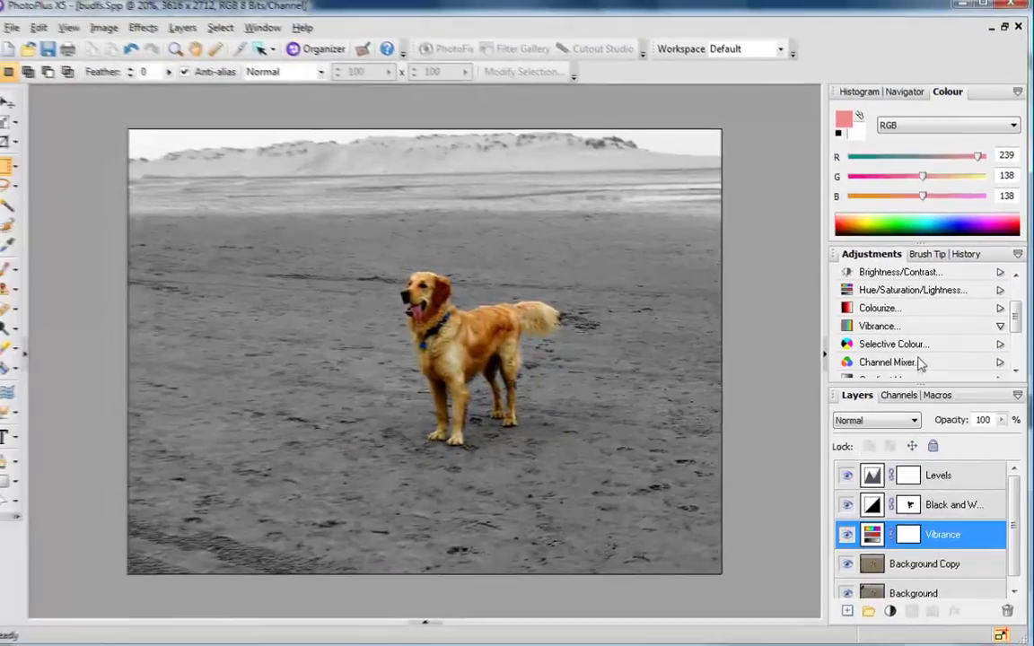
Hide then reshow the Levels and Background Copy layers to reveal the removed people.
click(849, 474)
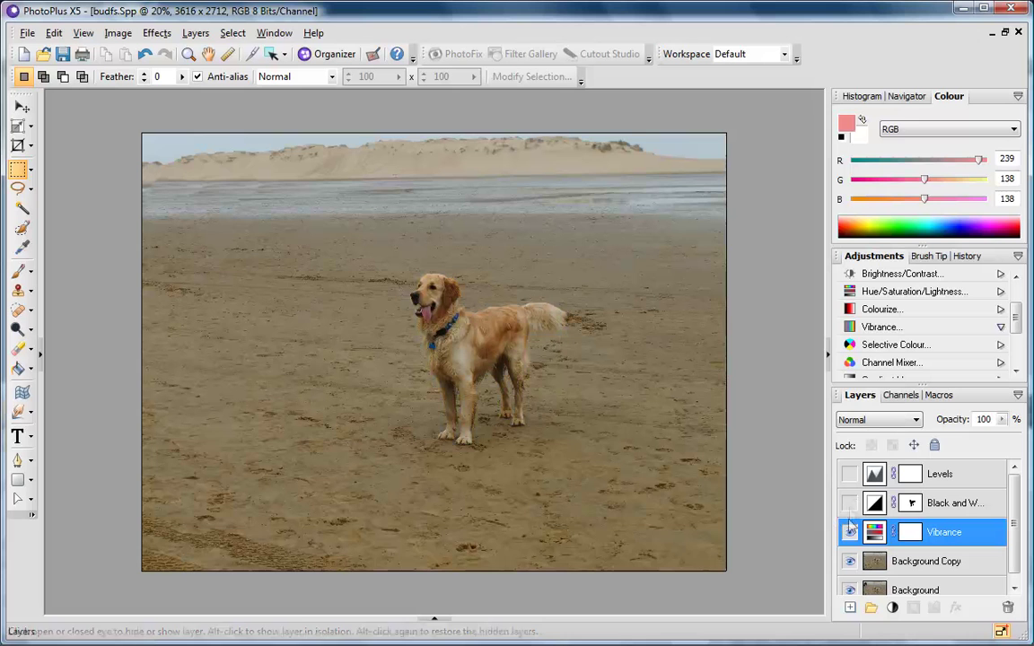
click(850, 563)
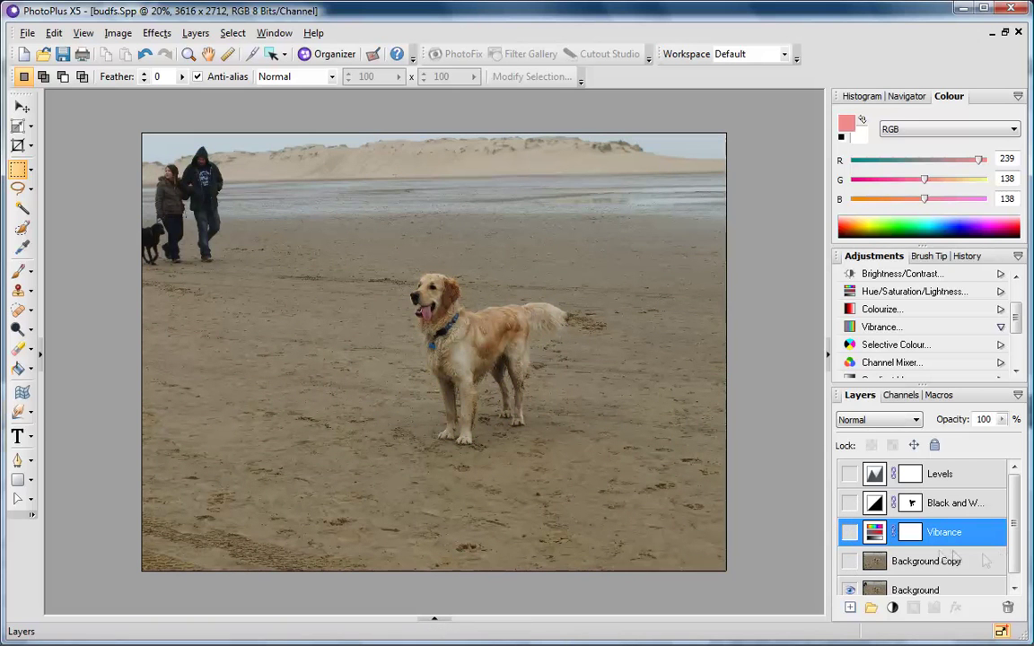
click(850, 561)
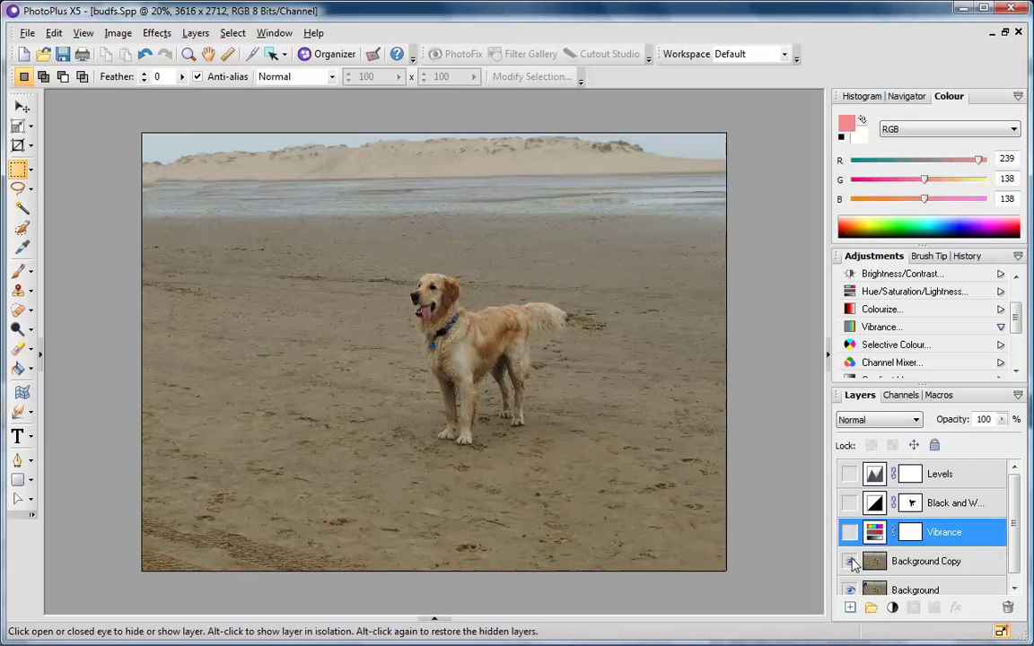
click(850, 475)
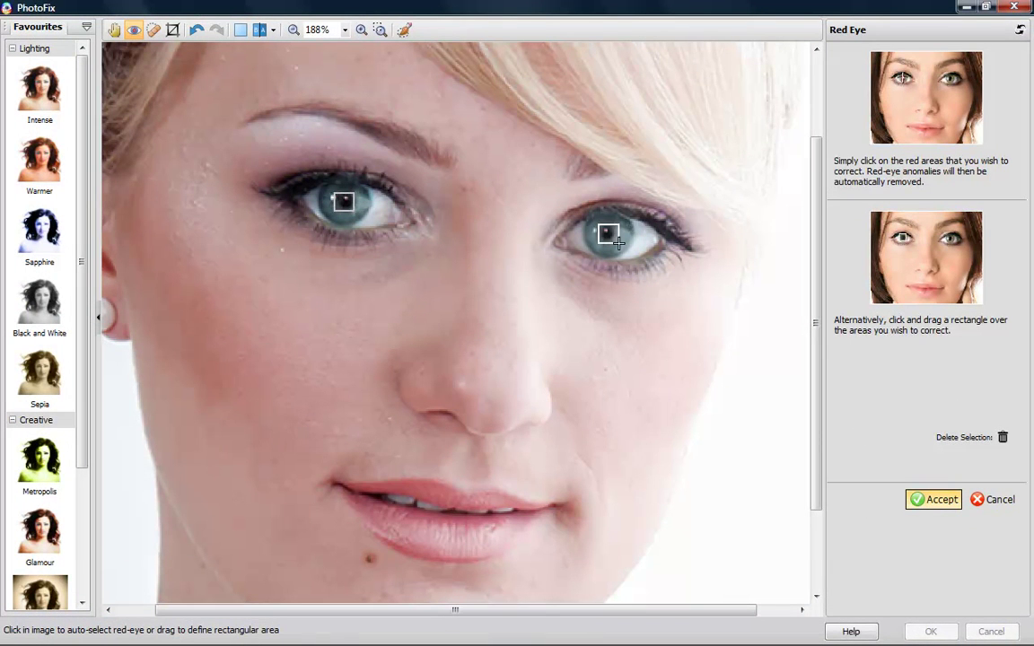
Accept the red-eye correction and zoom out to see the whole portrait.
click(938, 504)
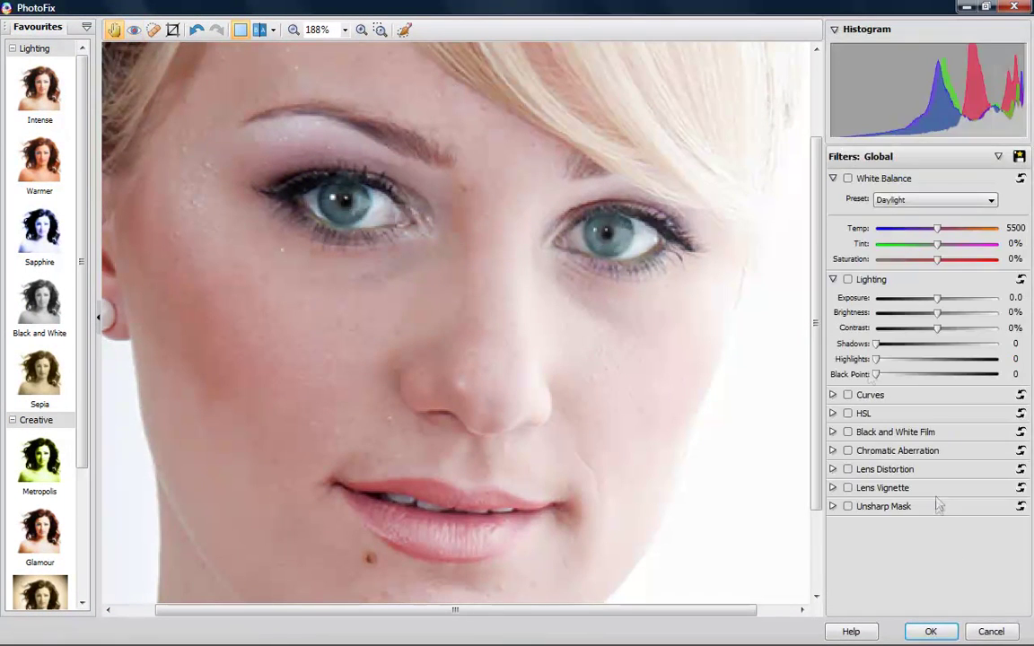
click(286, 30)
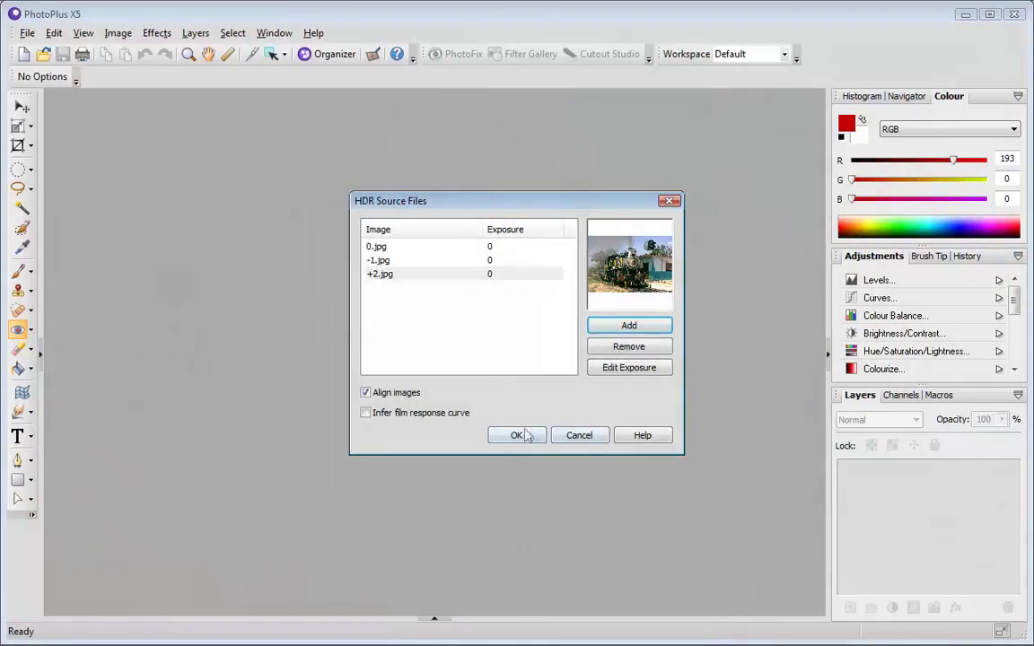
Merge the three exposures, then set Compression 50, raise Black Point and warm the temperature.
click(520, 438)
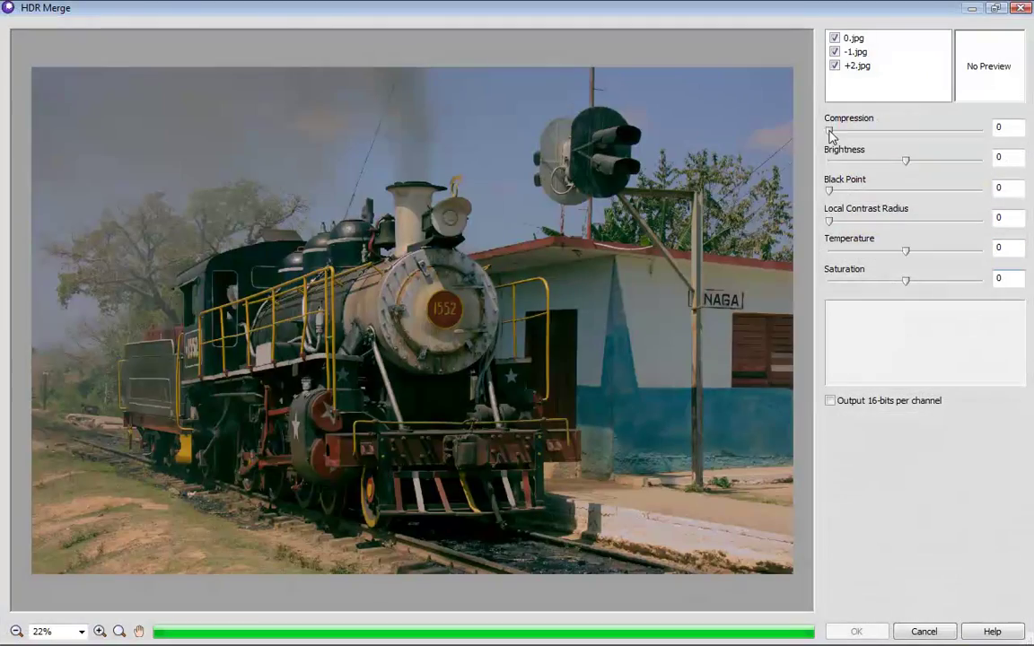
mouse_move(831, 132)
mouse_down()
mouse_move(907, 133)
mouse_move(924, 163)
mouse_up()
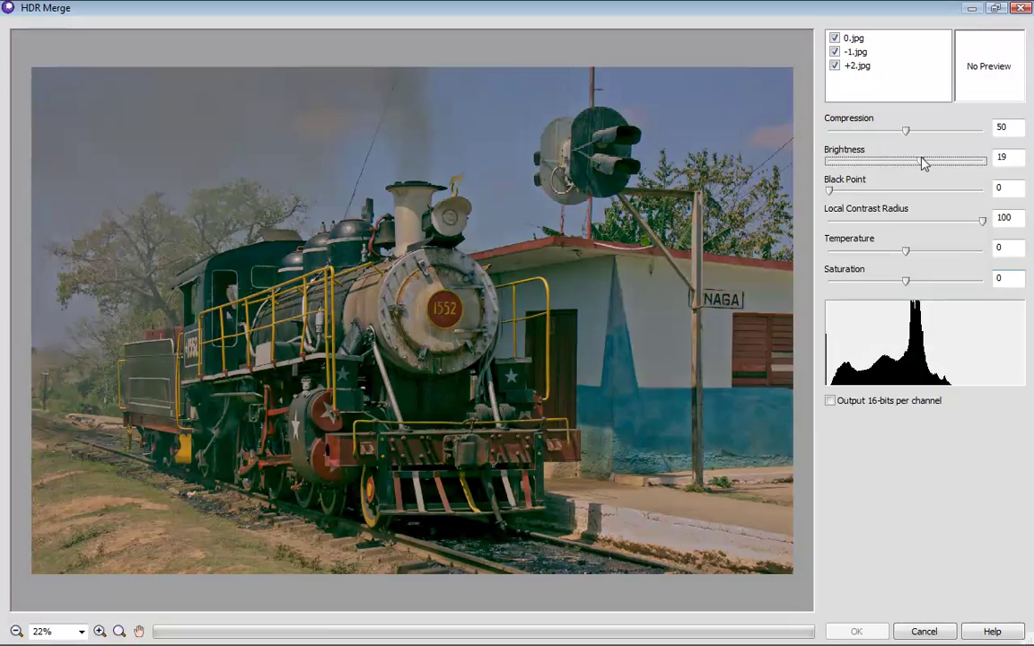
drag(829, 190, 889, 192)
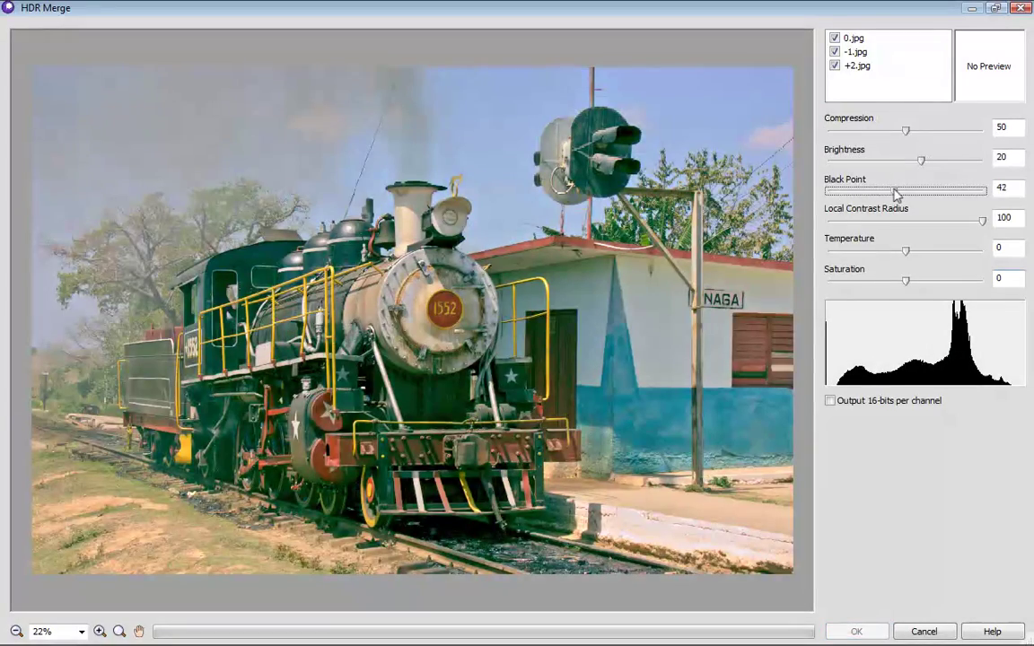
drag(908, 252, 915, 253)
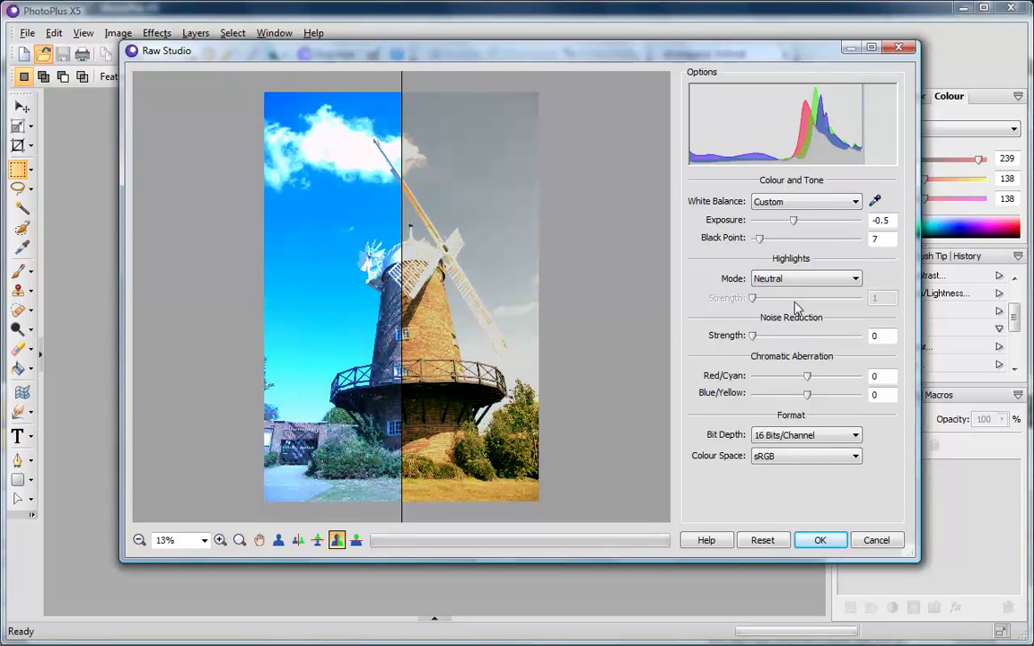
Confirm the Raw Studio conversion so the windmill photo opens in the editor.
click(821, 541)
scroll(619, 512, up, 2)
scroll(601, 512, up, 2)
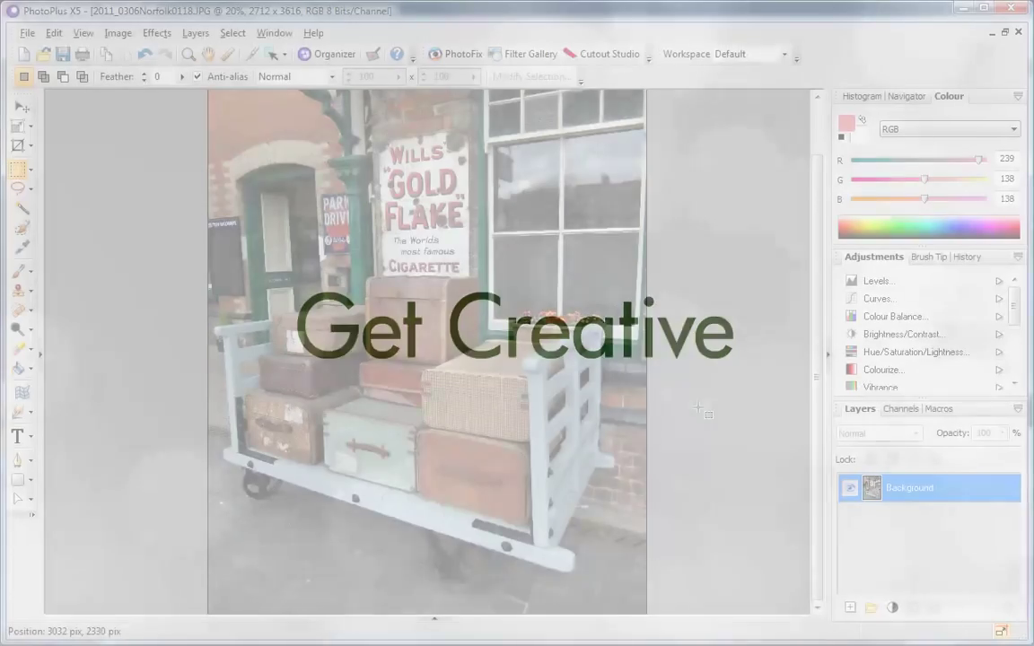
Open the Filter Gallery for the trolley photo and browse the Stylistic and Render categories.
scroll(701, 411, down, 1)
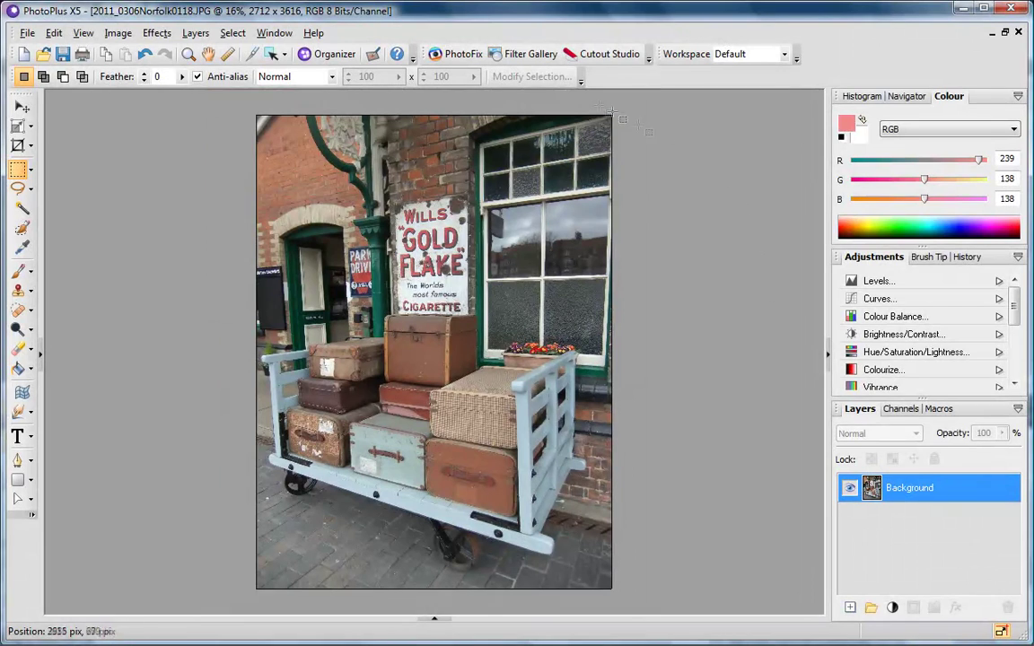
click(530, 56)
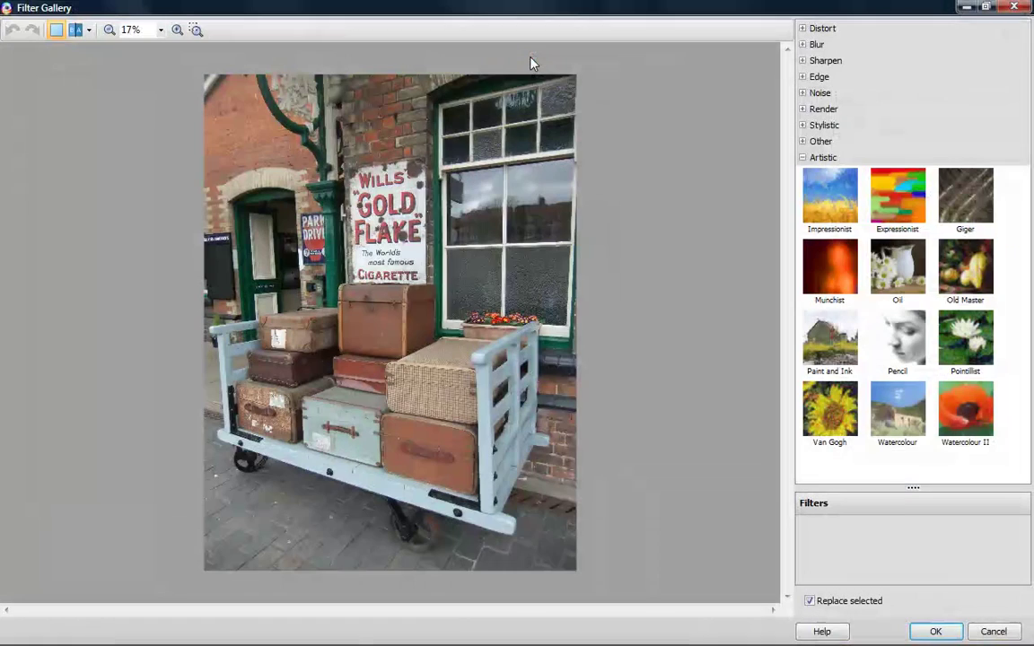
click(803, 125)
click(803, 110)
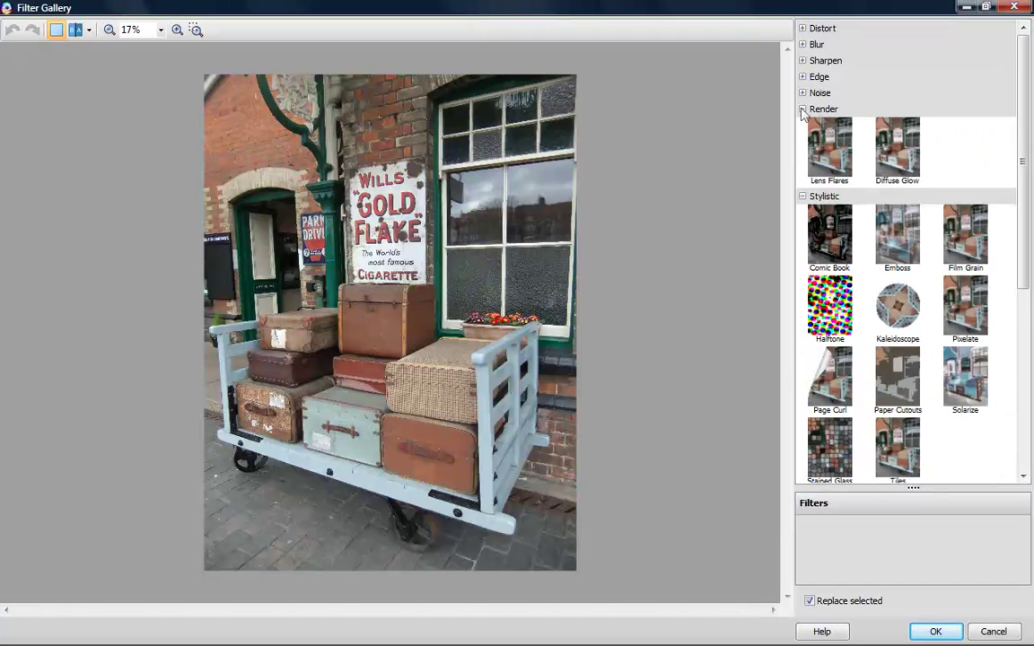
drag(1022, 159, 1029, 353)
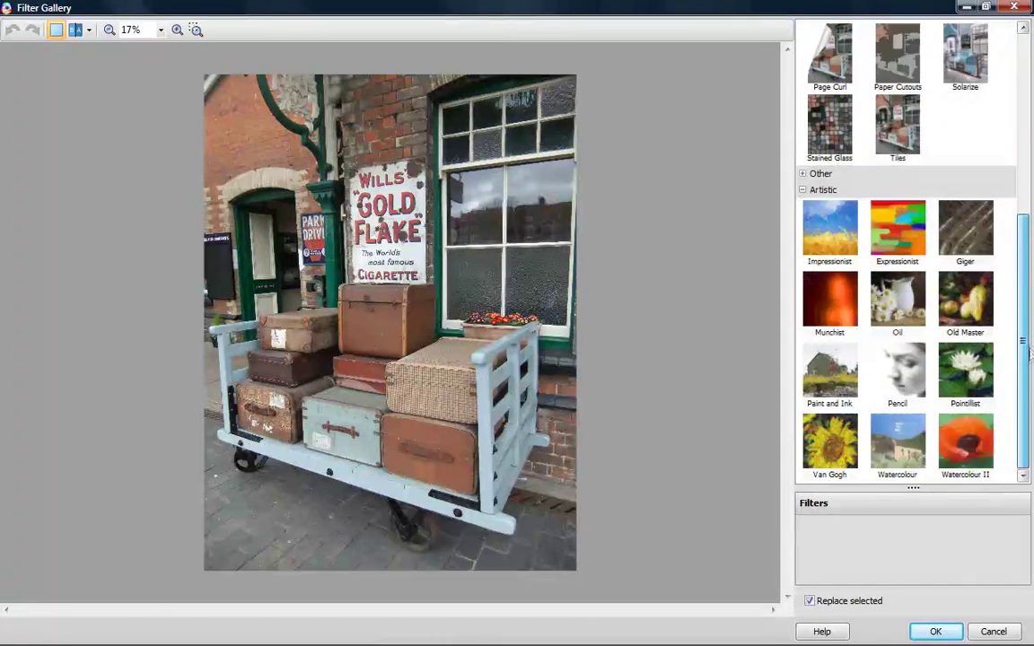
scroll(898, 233, up, 1)
scroll(897, 234, up, 4)
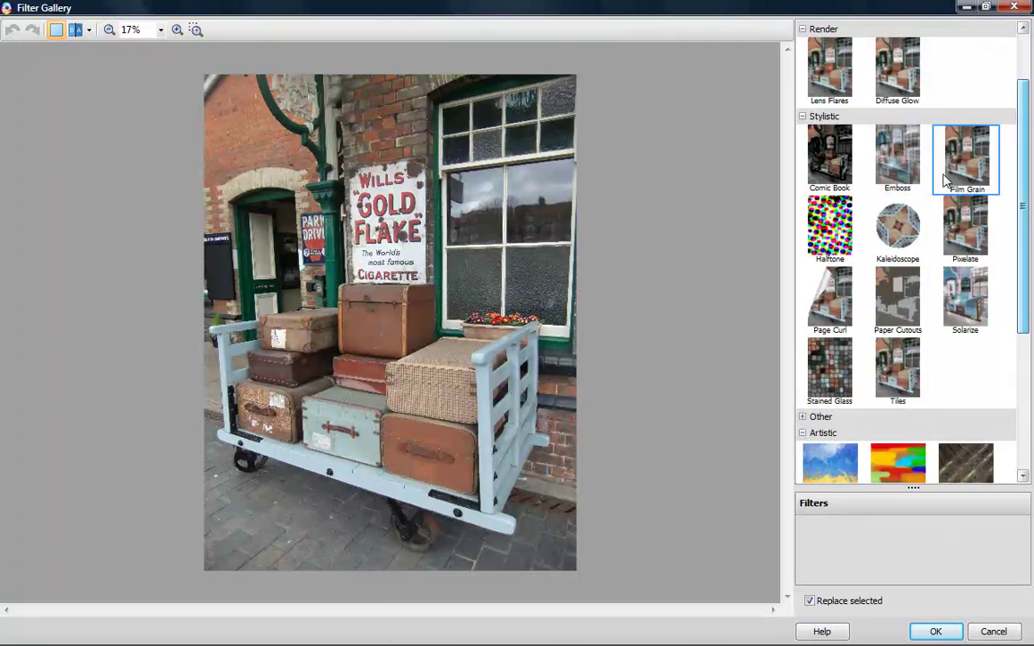
Apply the Comic Book filter and lower its Levels to 2.
click(839, 166)
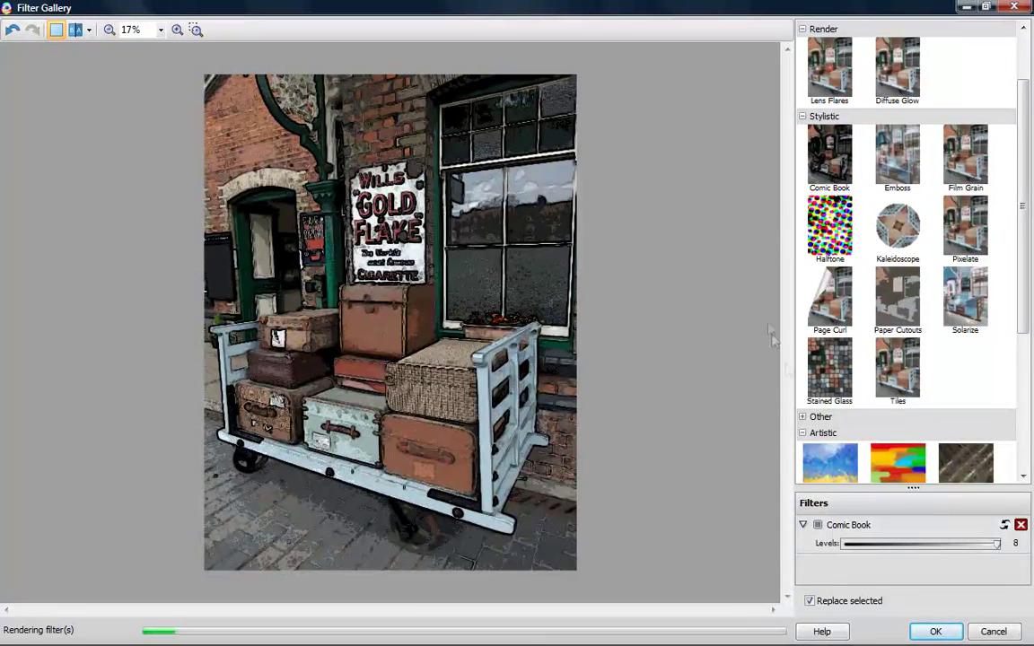
drag(994, 546, 974, 547)
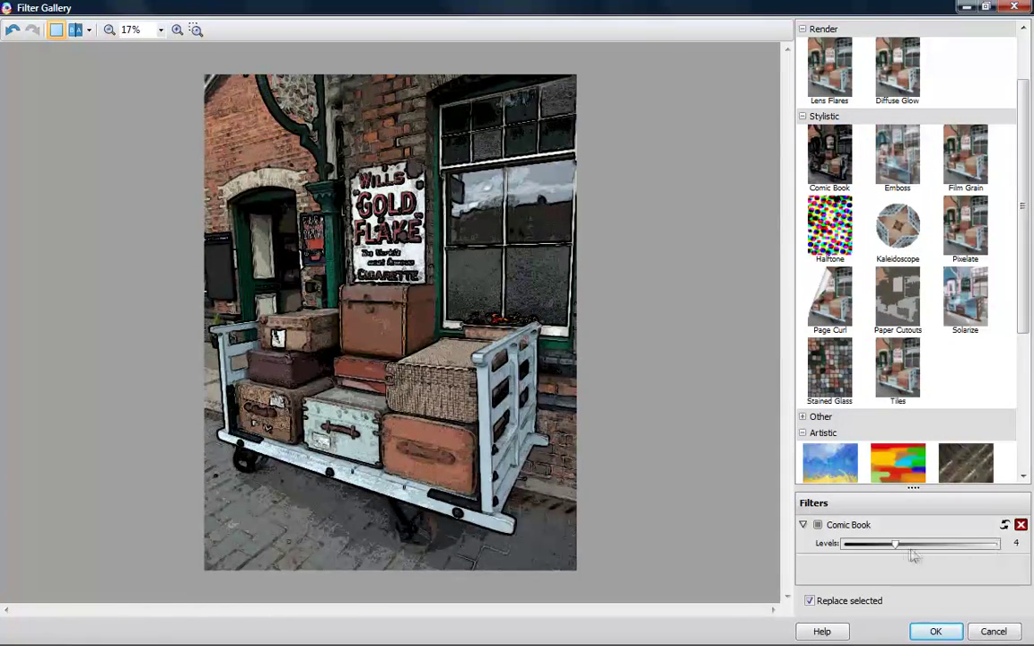
drag(913, 557, 884, 558)
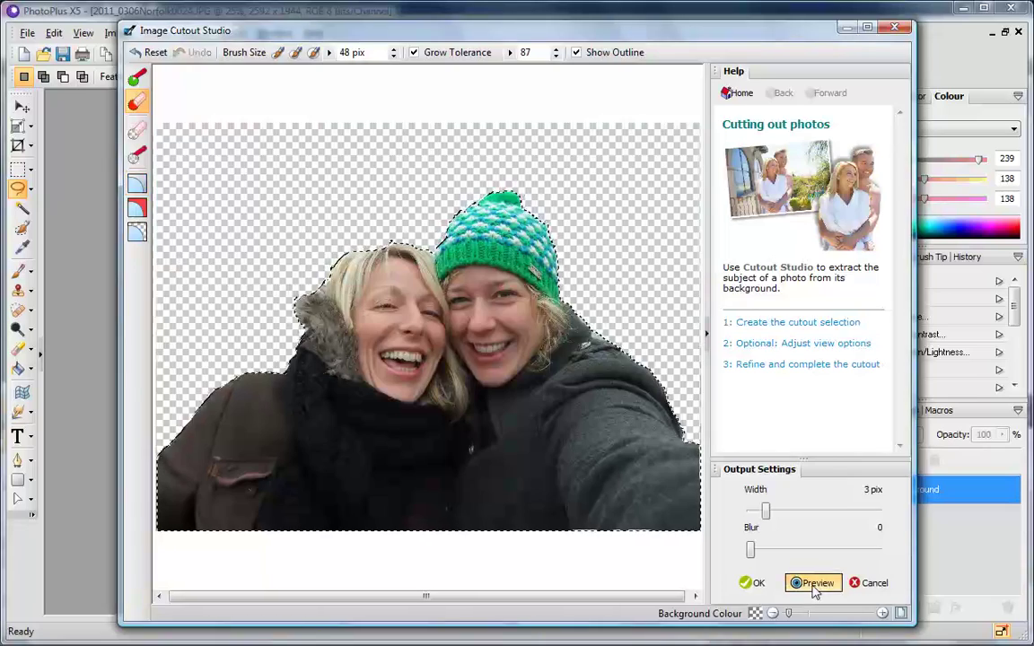
Finish the cutout of the two women and switch to the beach background image.
click(754, 582)
click(434, 620)
click(88, 565)
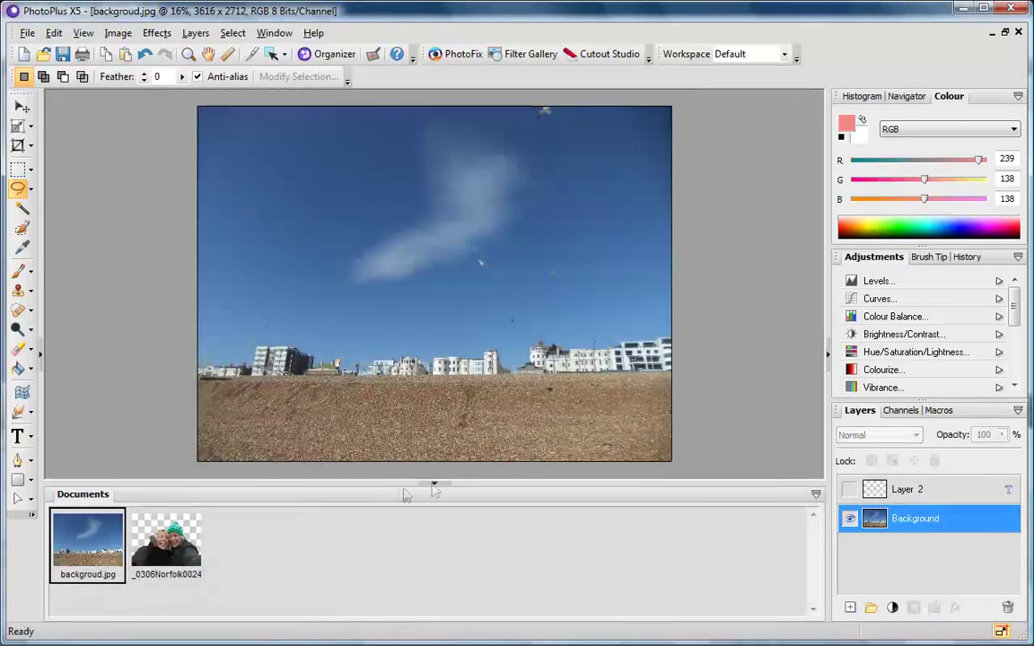
click(434, 620)
Paste the cutout as a new layer and move it lower on the beach.
key(ctrl+v)
key(v)
drag(373, 284, 363, 402)
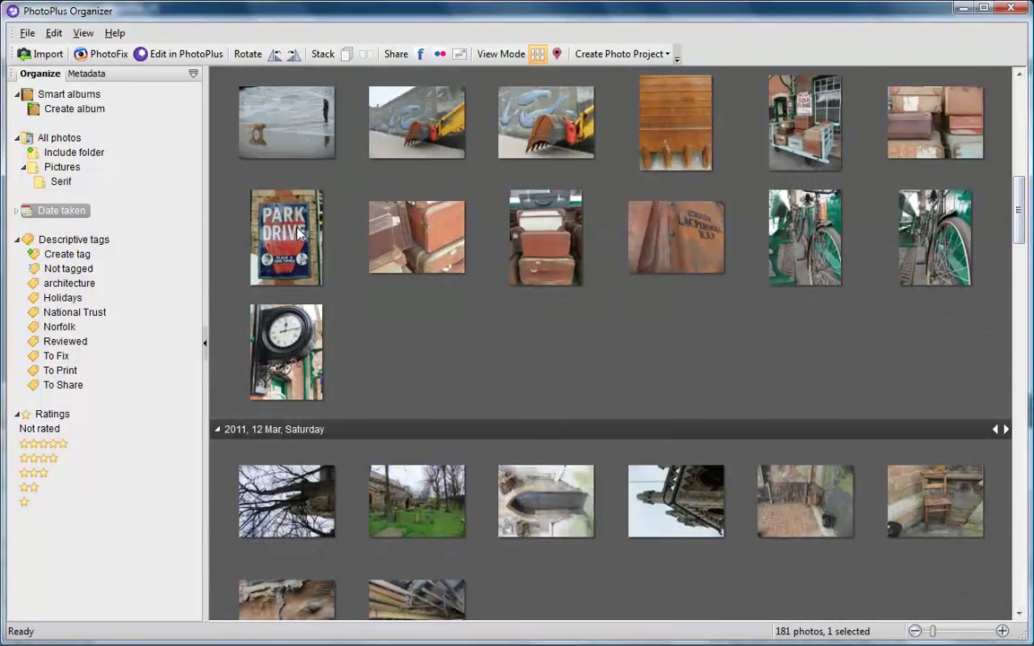
Group the three sculpture photos into one collapsed stack.
right_click(299, 232)
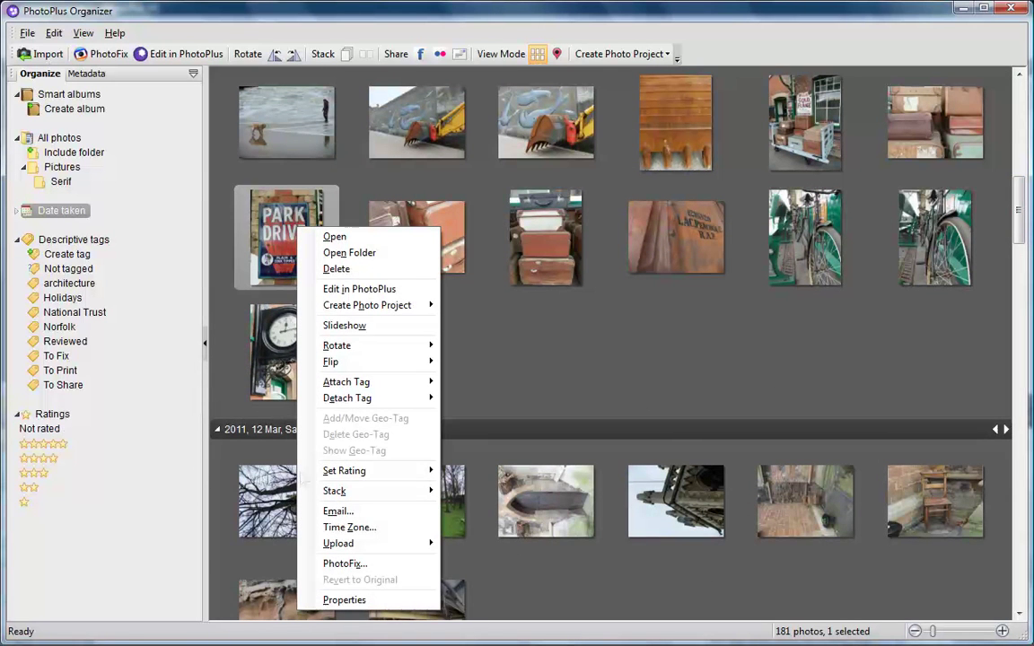
click(255, 489)
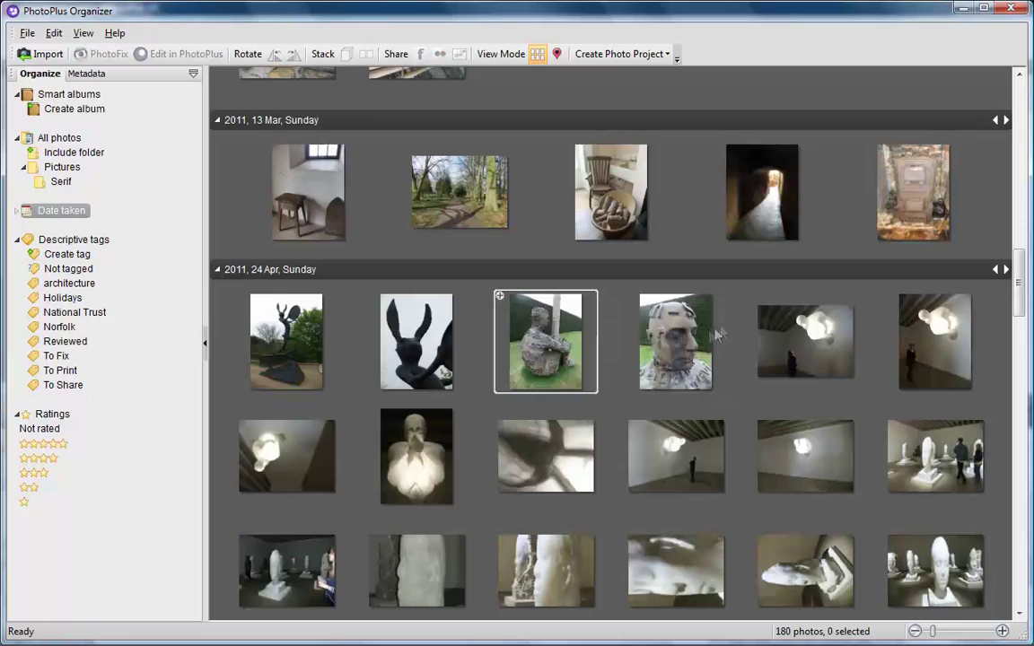
click(500, 296)
click(500, 298)
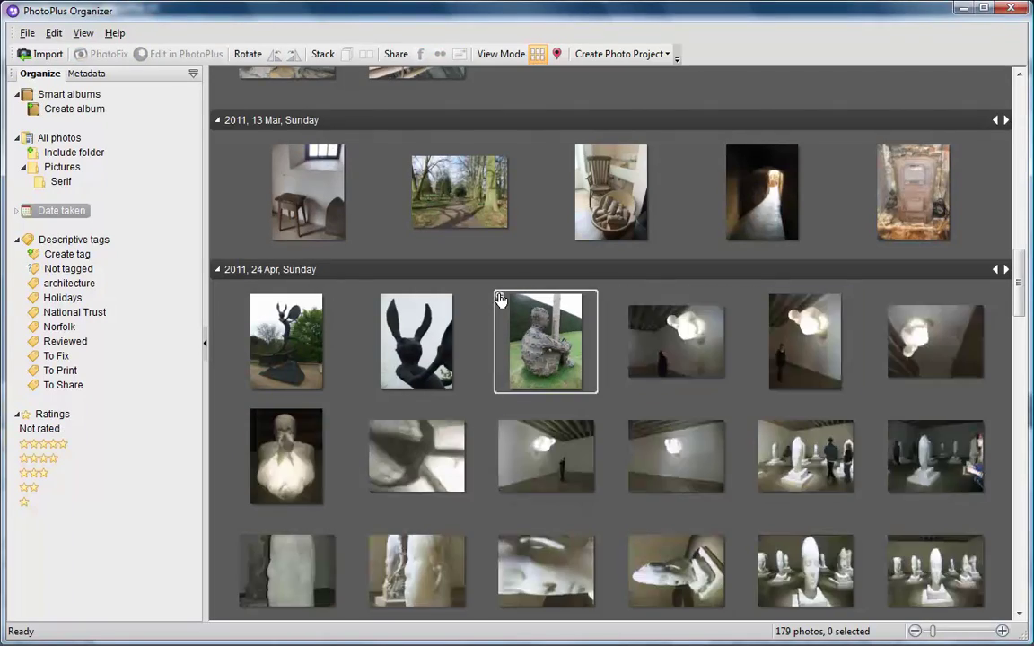
Show the photos on the map, zoom in and select the beach-hut pin.
key(ctrl+m)
scroll(633, 328, up, 1)
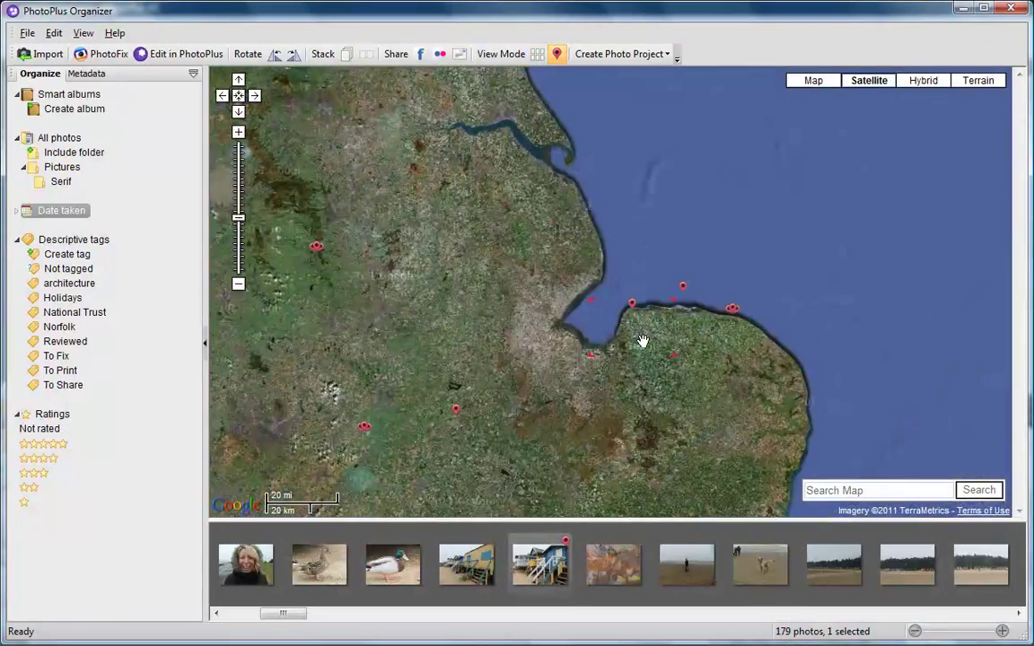
scroll(641, 337, up, 1)
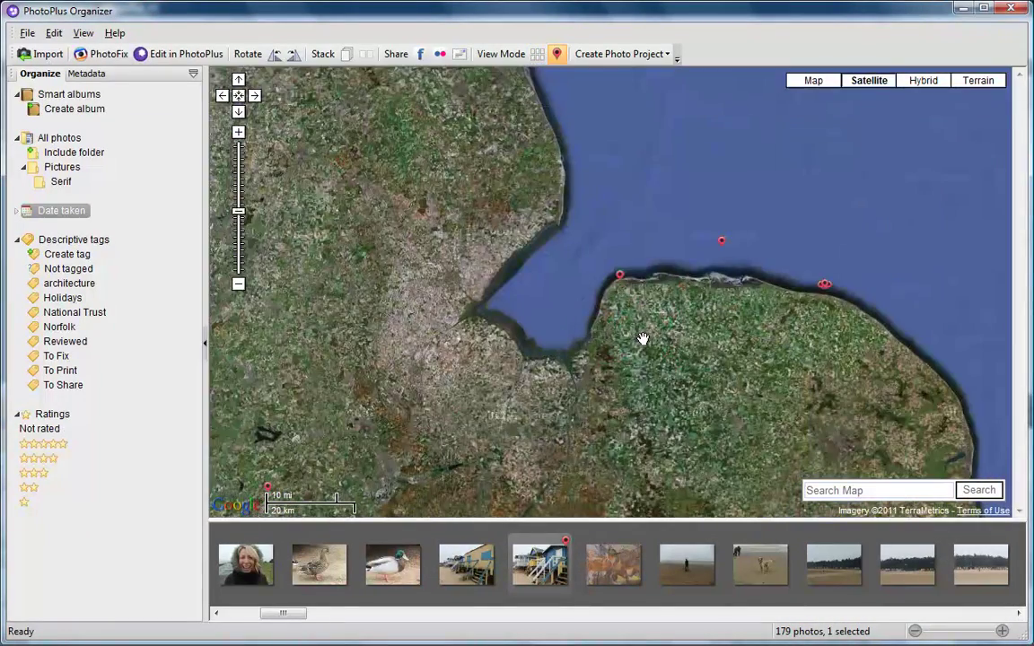
click(620, 280)
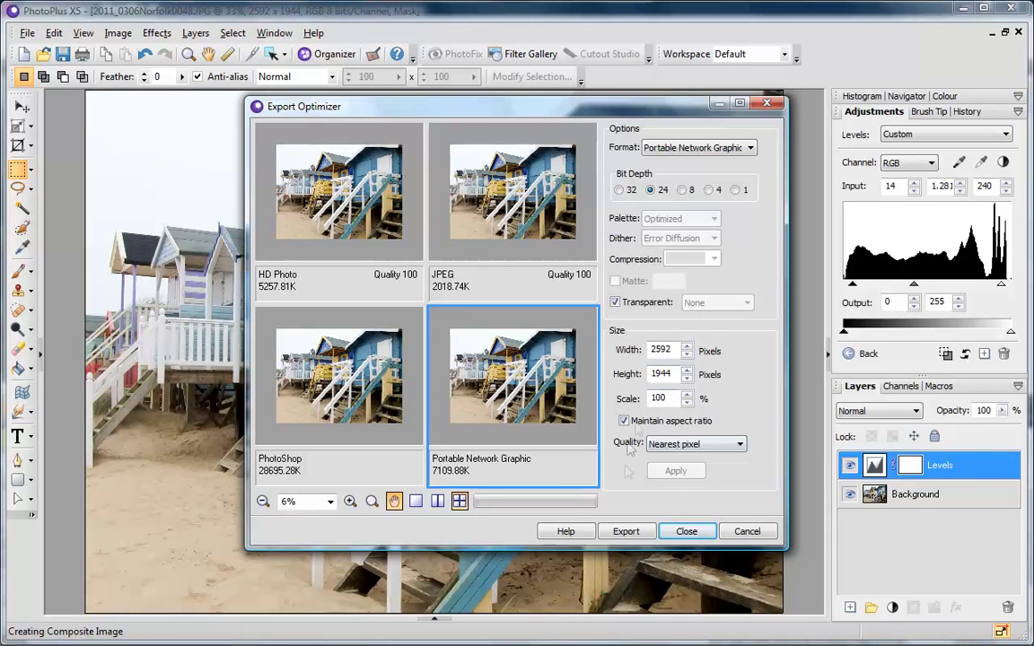
Set the export format to PhotoShop and inspect the previews at 50% zoom.
key(Up)
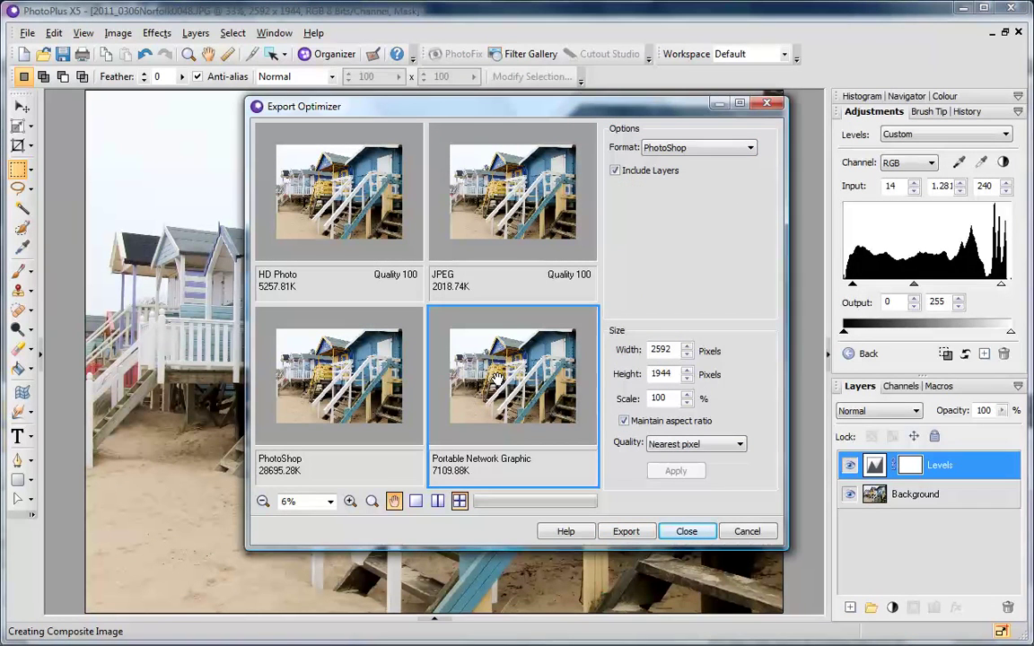
click(350, 502)
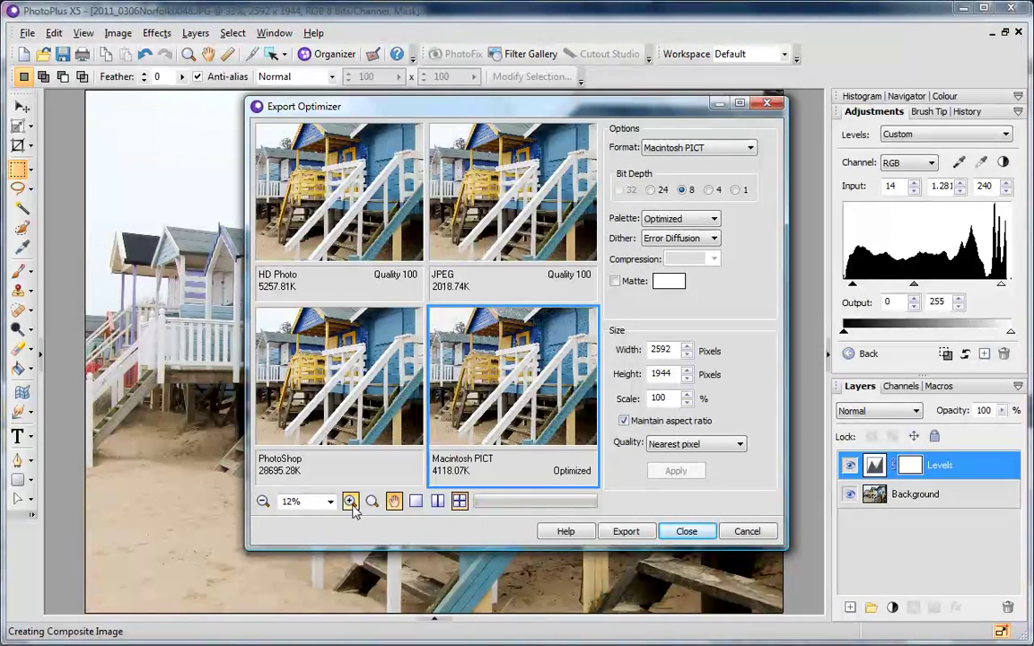
click(350, 502)
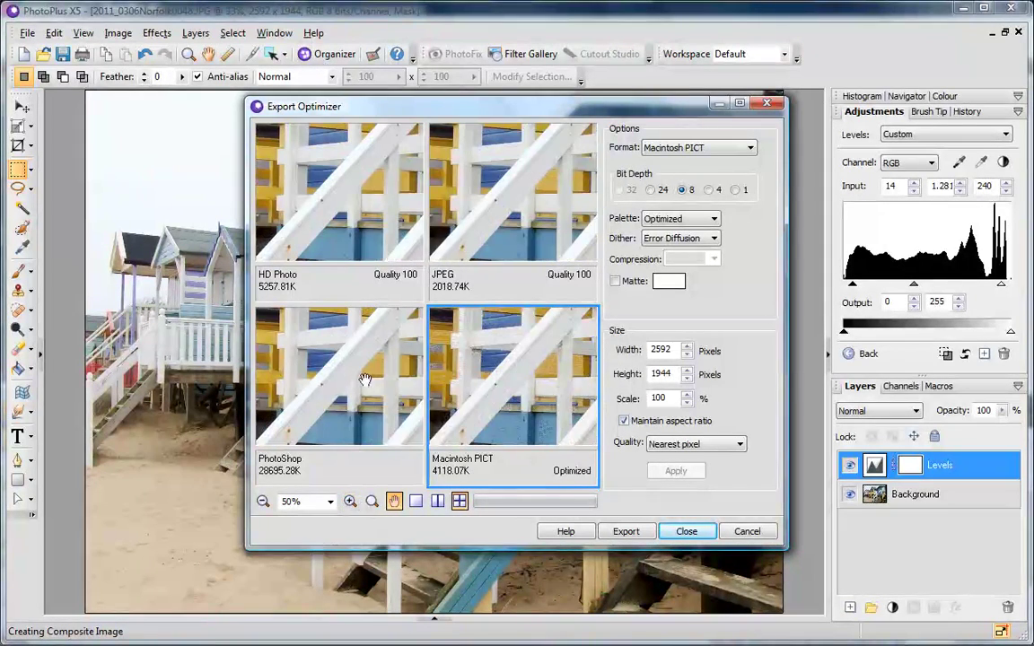
mouse_move(381, 393)
mouse_down()
mouse_move(342, 388)
mouse_move(346, 416)
mouse_up()
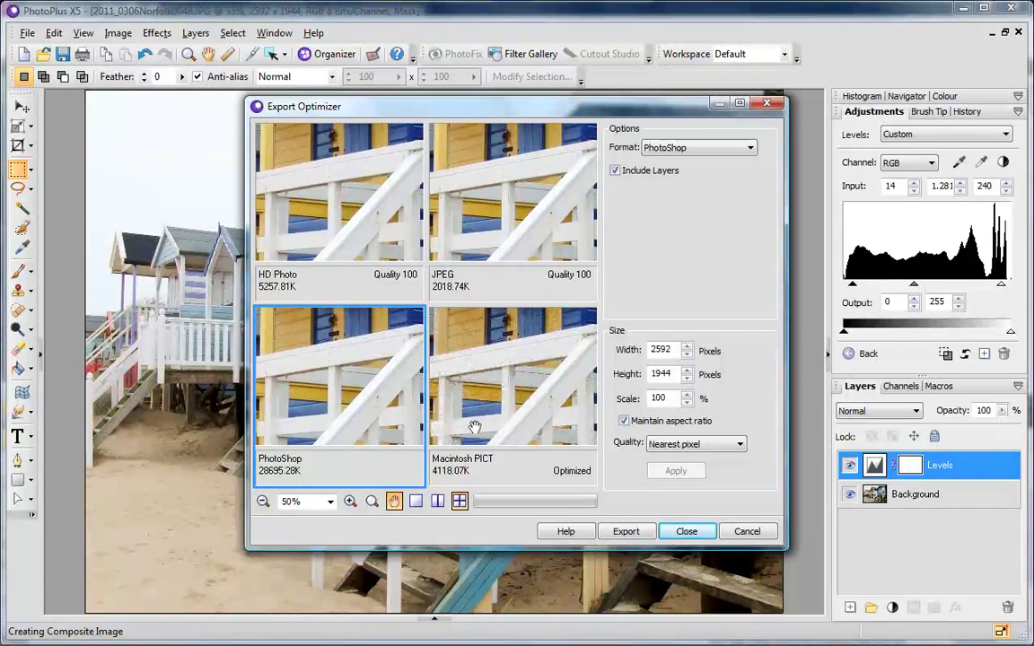
click(262, 502)
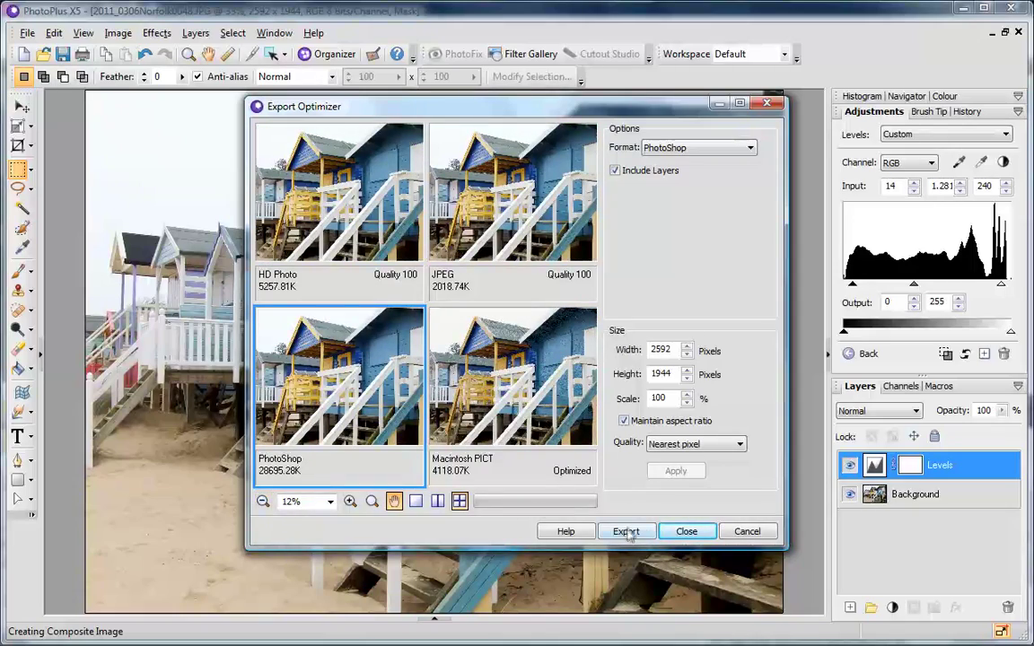